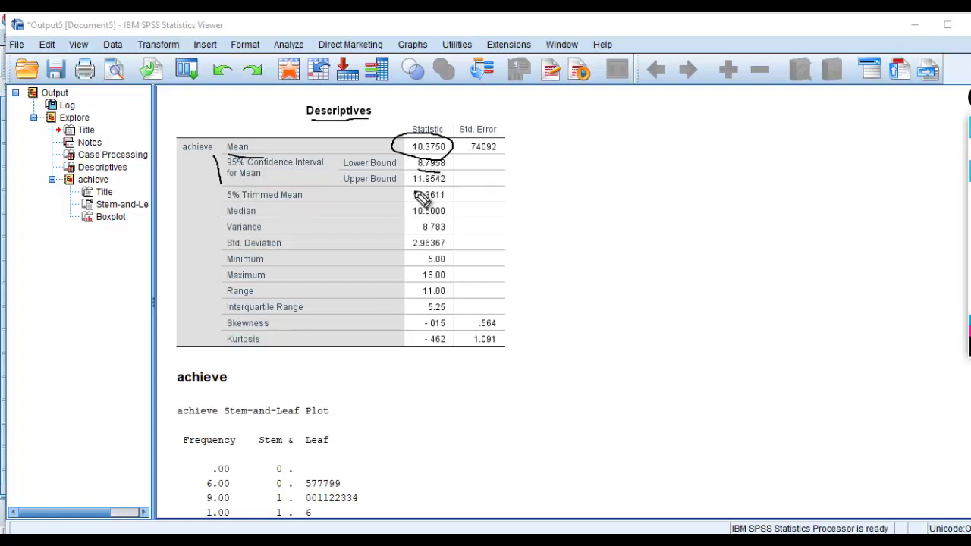
# Annotate the 95% confidence interval bounds with underlining and an arrow from a circled handwritten μx with a question mark, and clear the ink.
pyautogui.moveTo(416, 187); pyautogui.dragTo(432, 181)
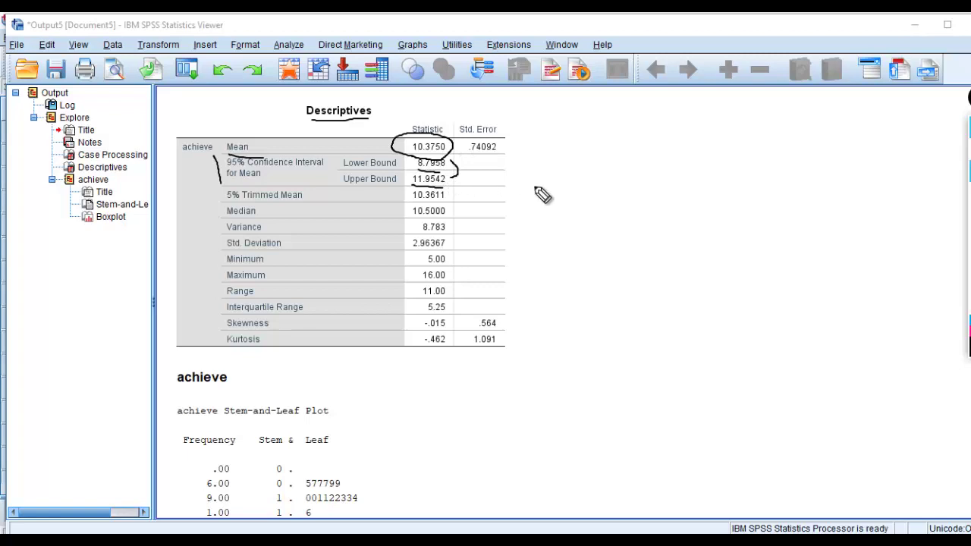
pyautogui.moveTo(551, 188); pyautogui.dragTo(576, 176)
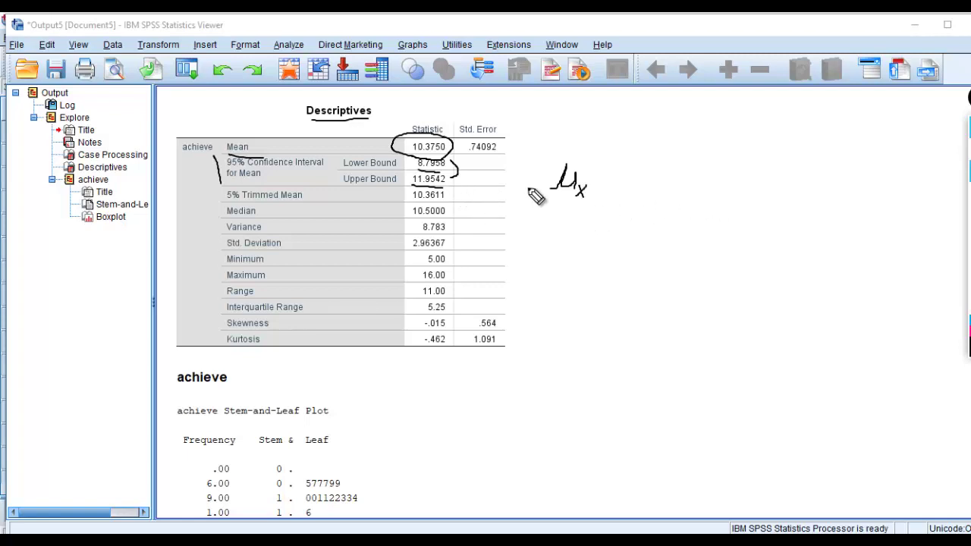
pyautogui.moveTo(609, 195)
pyautogui.mouseDown()
pyautogui.moveTo(554, 189)
pyautogui.moveTo(604, 208)
pyautogui.mouseUp()
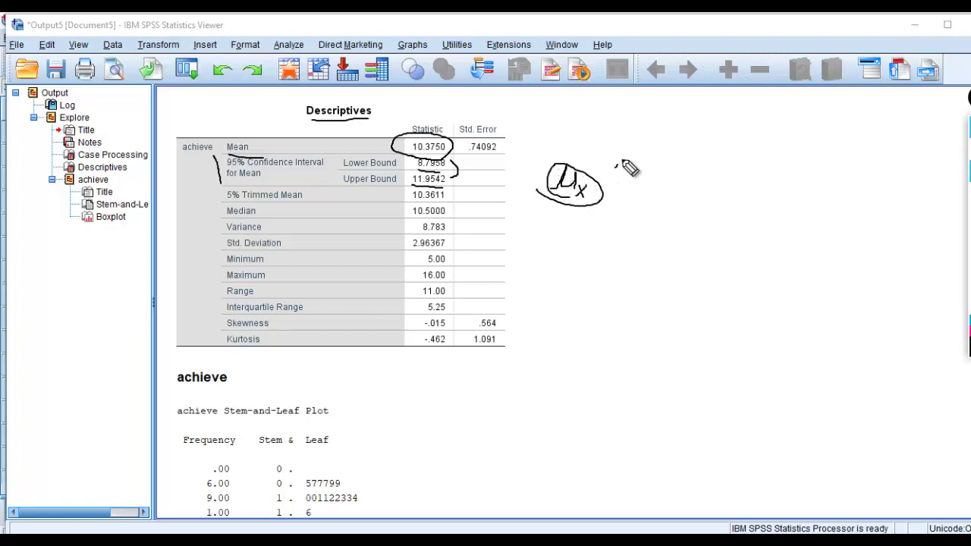
pyautogui.moveTo(623, 162); pyautogui.dragTo(644, 196)
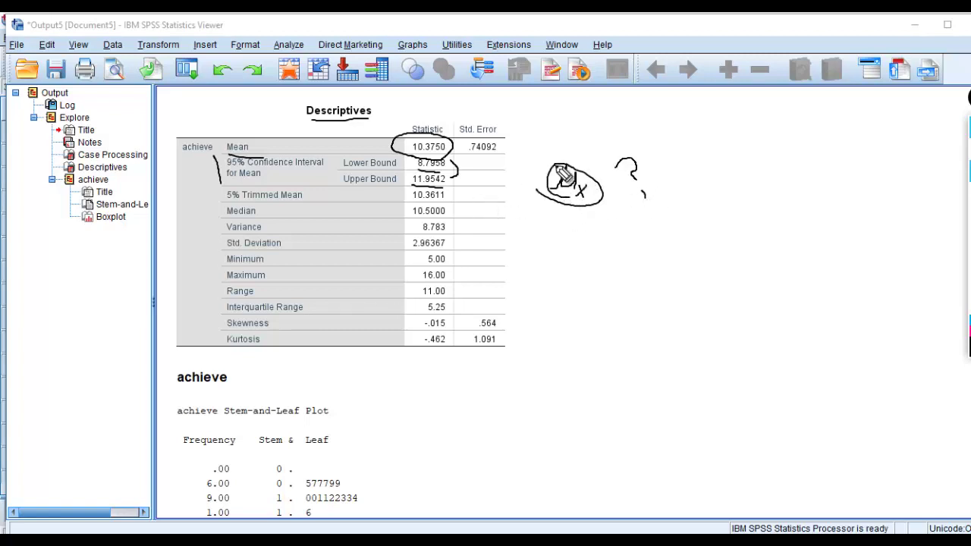
pyautogui.moveTo(579, 151); pyautogui.dragTo(475, 176)
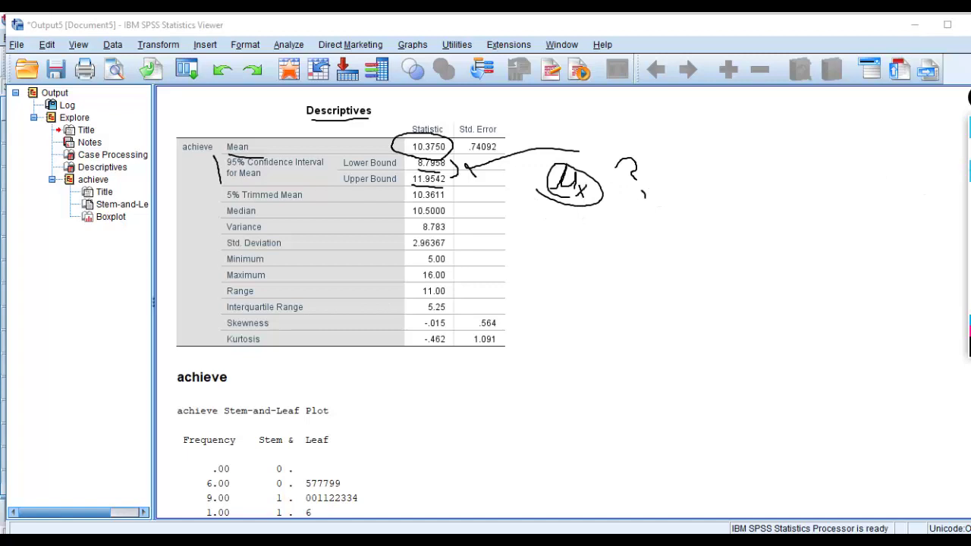
pyautogui.press('Escape')
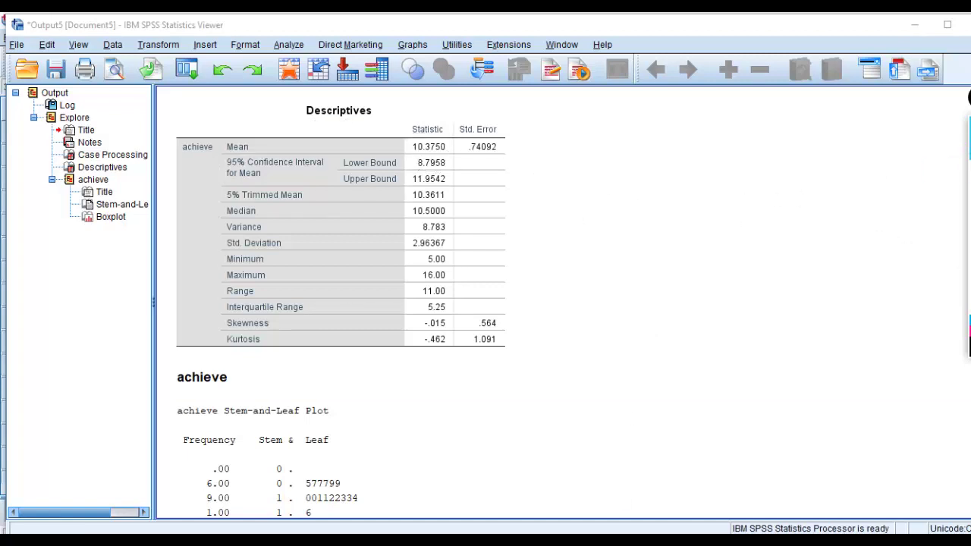
pyautogui.click(692, 543)
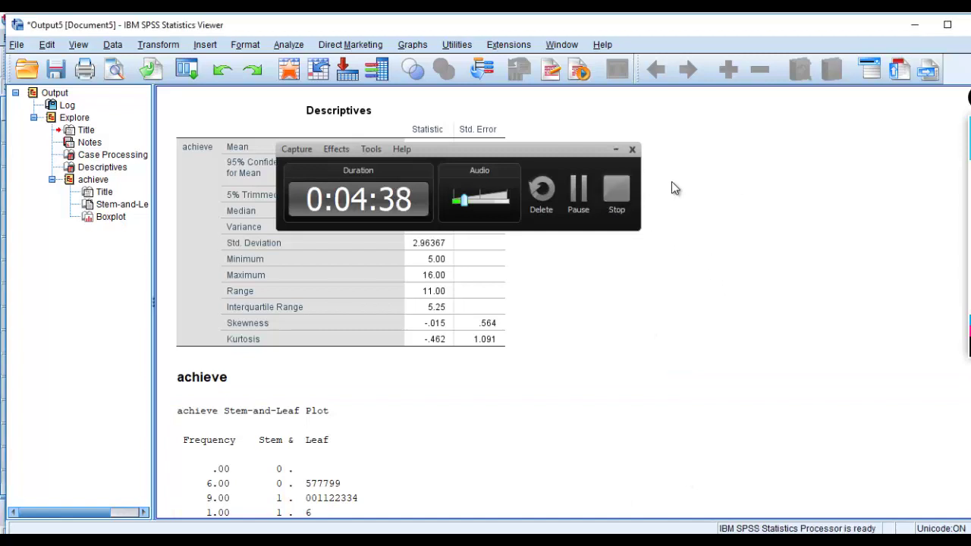
pyautogui.click(614, 151)
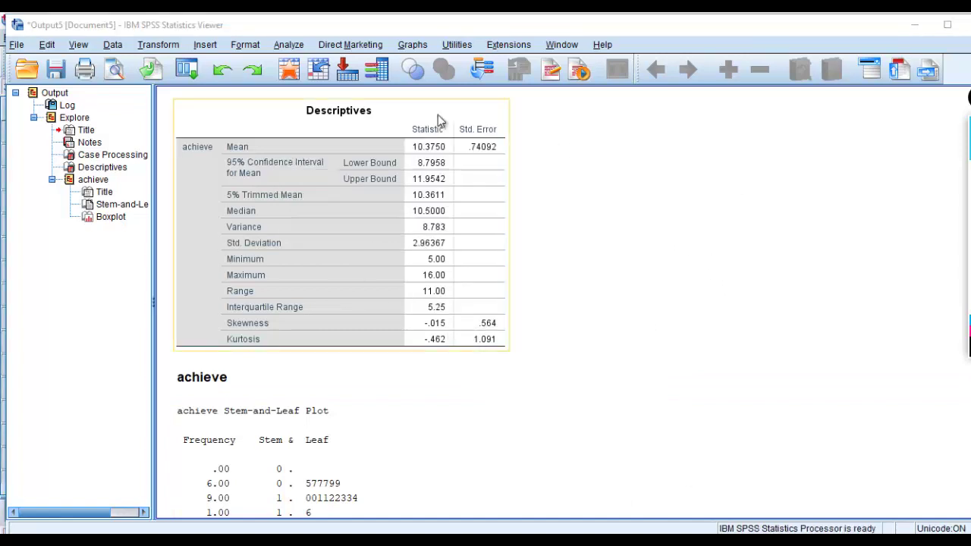
# Run Explore on the achieve variable with the confidence interval for the mean set to 90%.
pyautogui.click(296, 45)
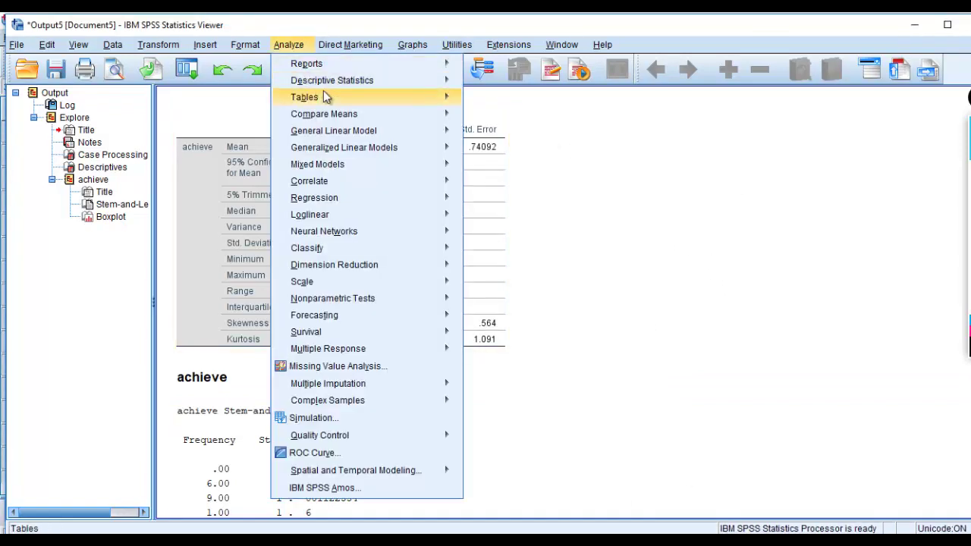
pyautogui.moveTo(336, 135)
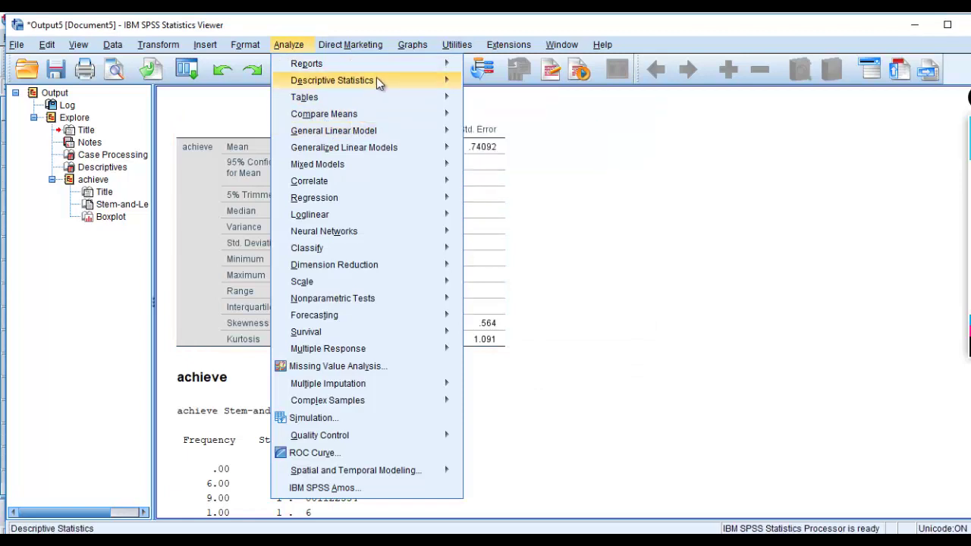
pyautogui.moveTo(376, 79)
pyautogui.click(519, 120)
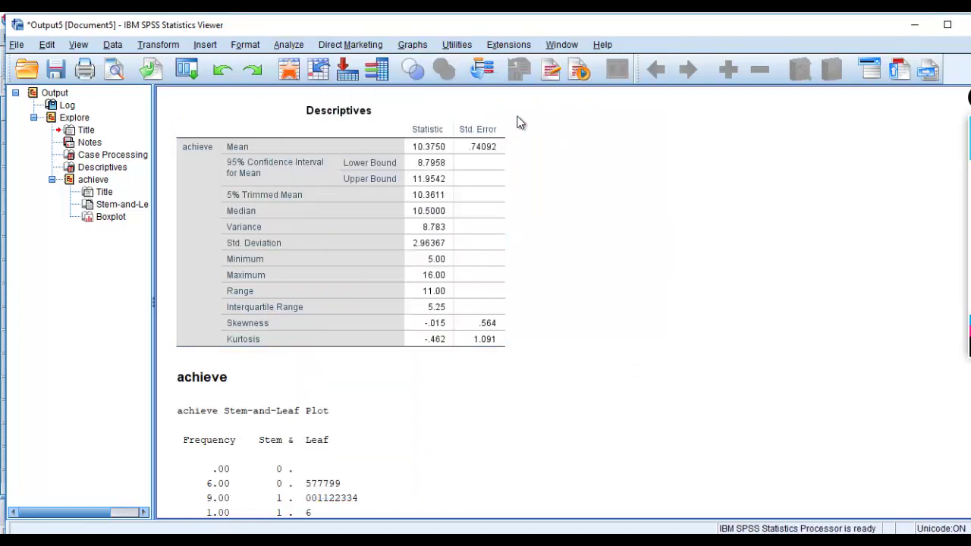
pyautogui.click(629, 74)
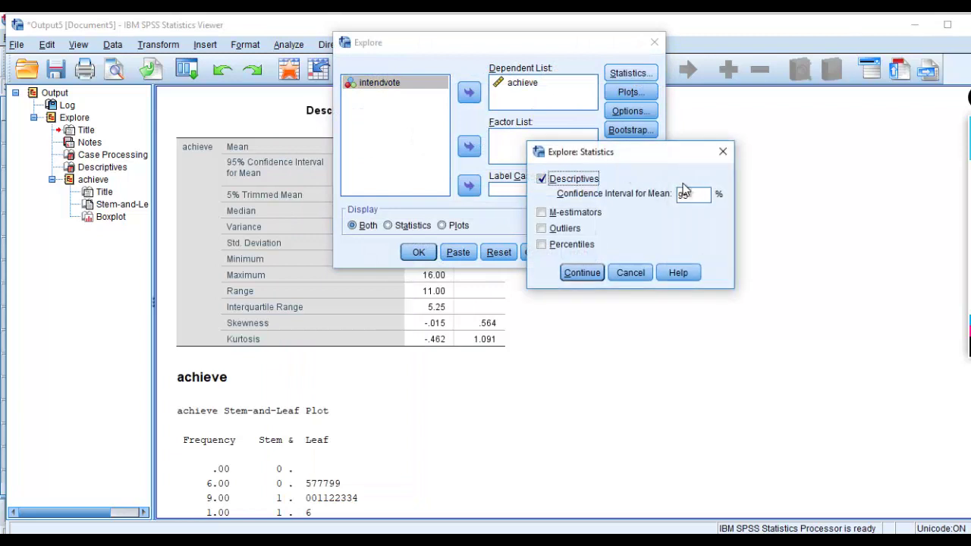
pyautogui.write('90')
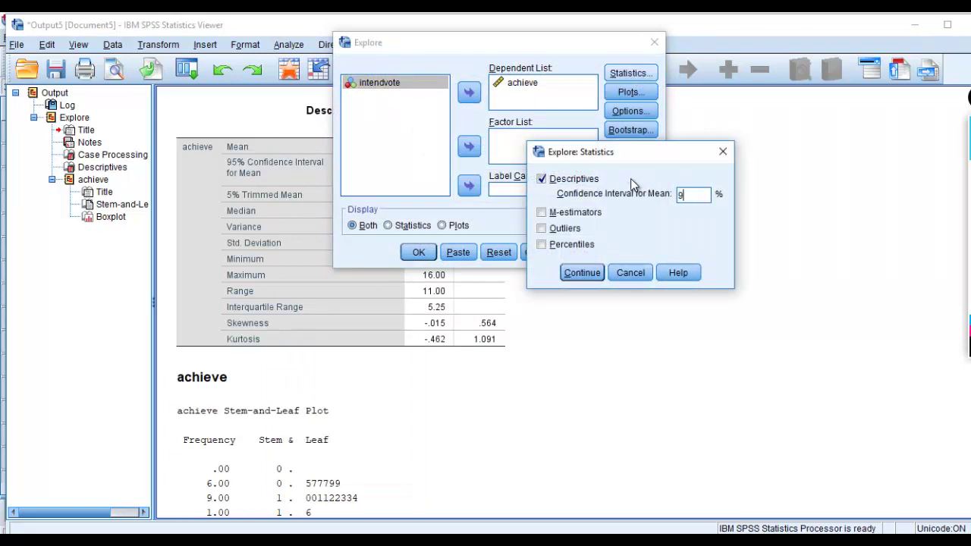
pyautogui.click(597, 270)
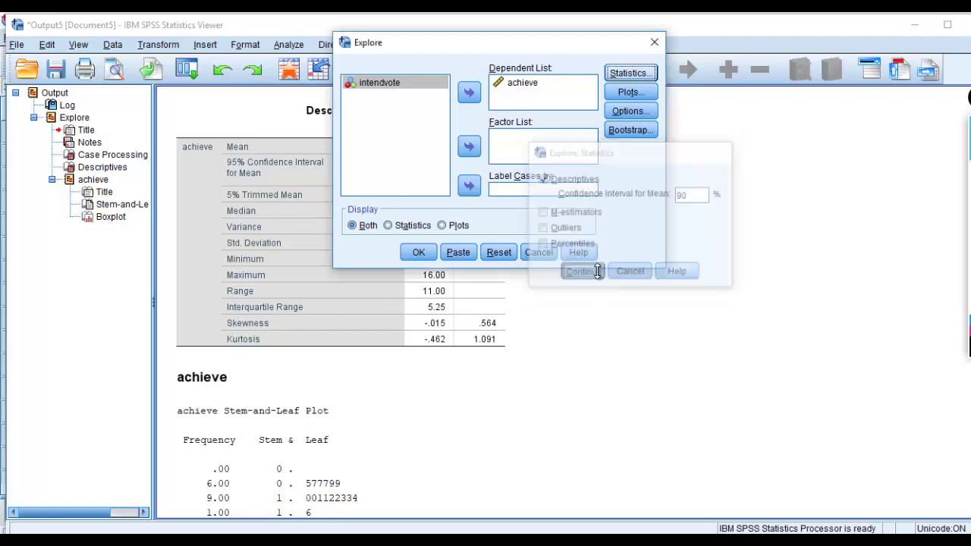
pyautogui.click(421, 252)
# Underline the mean and both 90% confidence interval bounds in the new Descriptives table, and clear the ink.
pyautogui.scroll(-2, 531, 254)
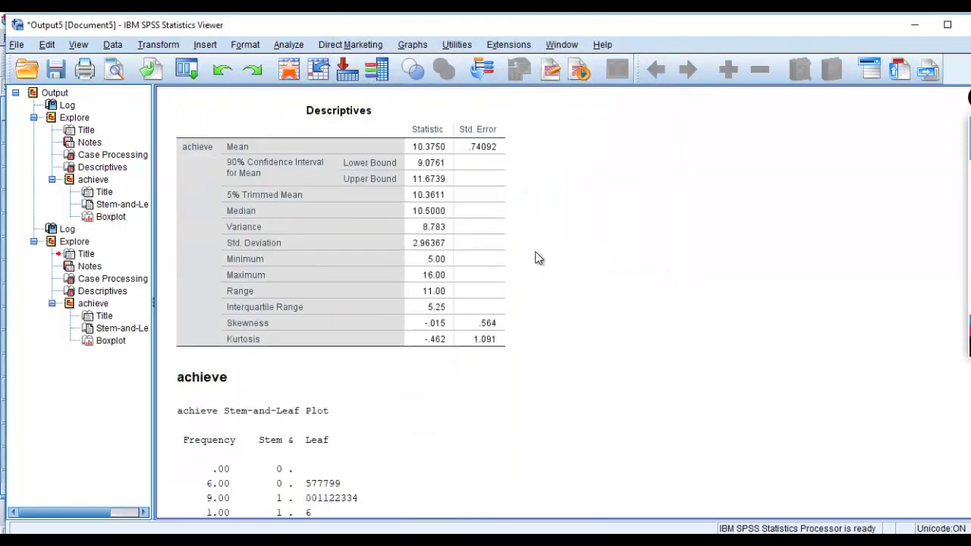
pyautogui.scroll(1, 896, 162)
pyautogui.click(969, 172)
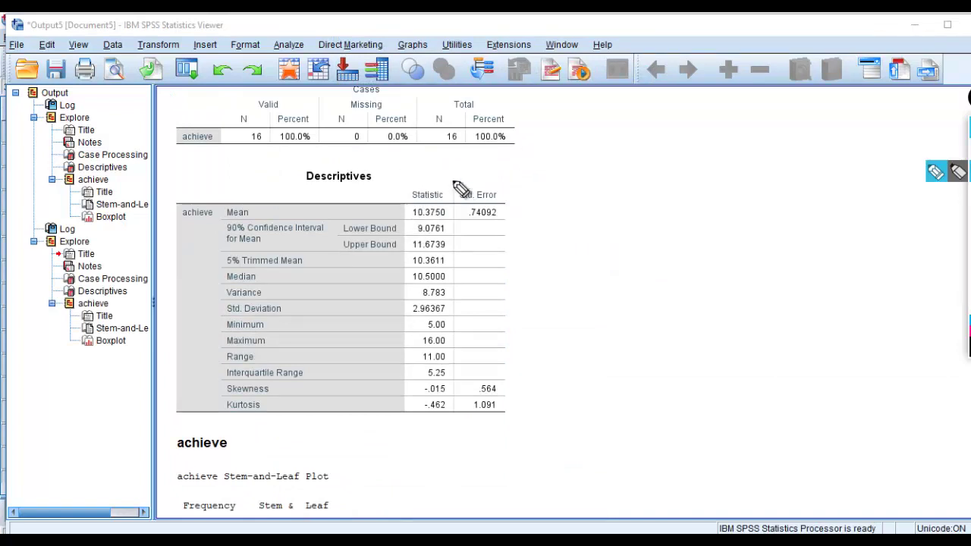
pyautogui.moveTo(409, 221); pyautogui.dragTo(446, 220)
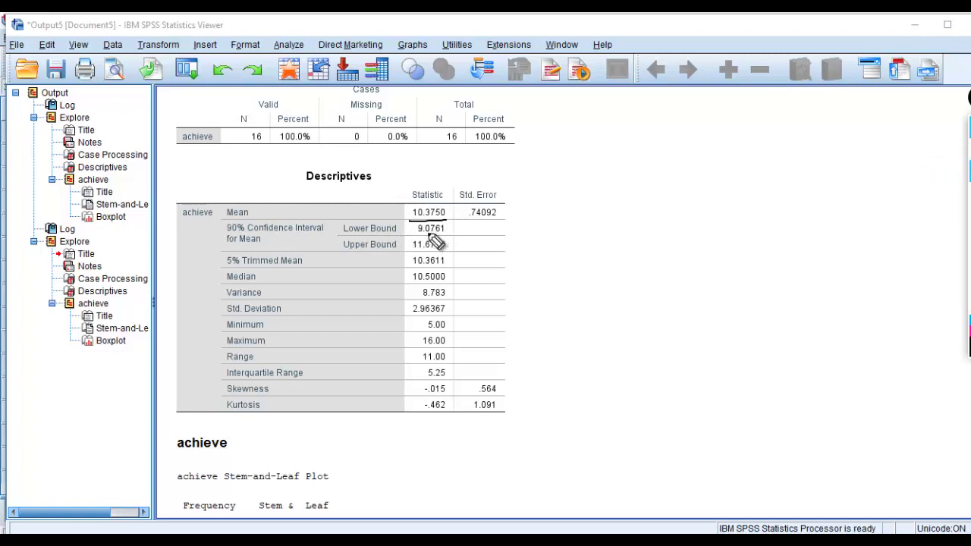
pyautogui.moveTo(414, 237); pyautogui.dragTo(455, 241)
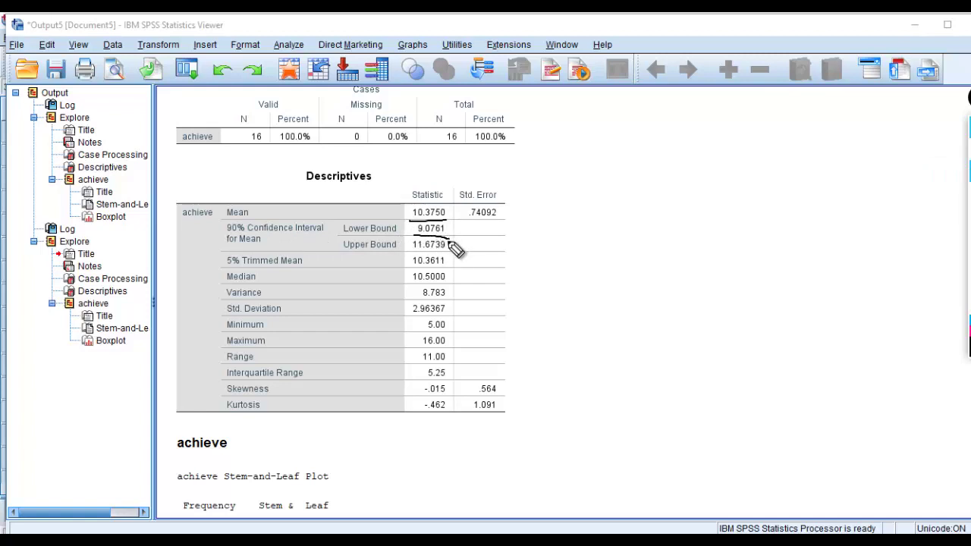
pyautogui.moveTo(414, 252); pyautogui.dragTo(443, 257)
pyautogui.click(970, 149)
pyautogui.click(970, 301)
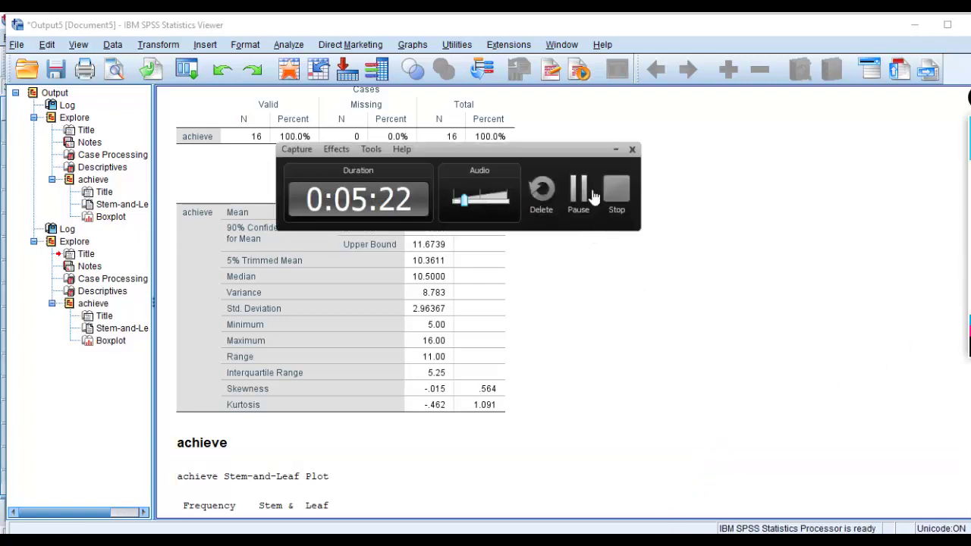
# Circle the lower and upper bounds of the 90% confidence interval for the mean, and erase the circle.
pyautogui.scroll(2, 759, 251)
pyautogui.click(968, 173)
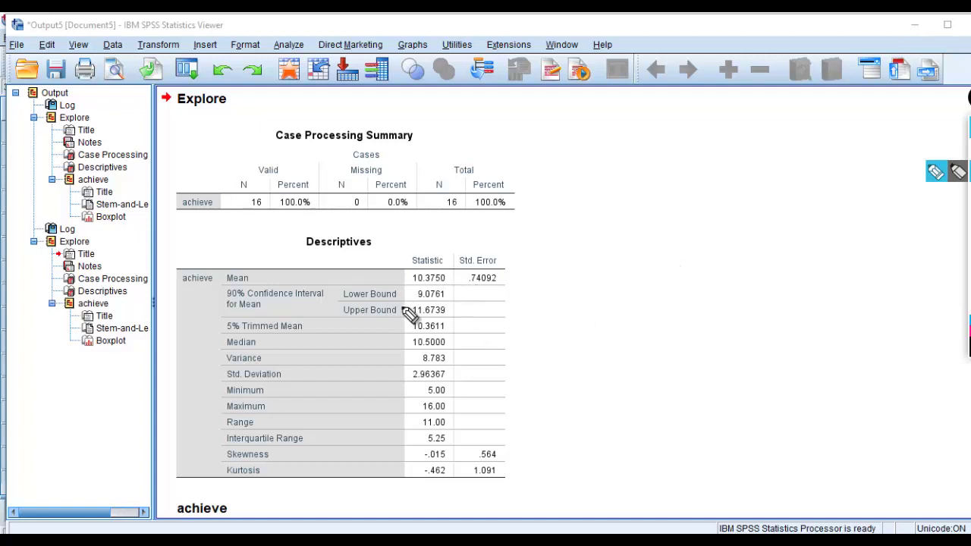
pyautogui.moveTo(445, 292)
pyautogui.mouseDown()
pyautogui.moveTo(405, 301)
pyautogui.moveTo(453, 325)
pyautogui.moveTo(438, 293)
pyautogui.mouseUp()
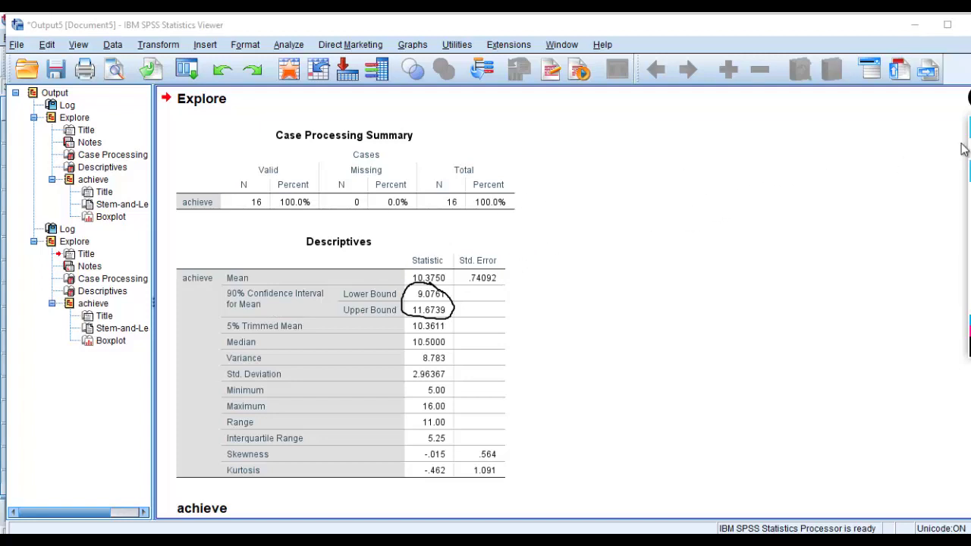
pyautogui.click(969, 262)
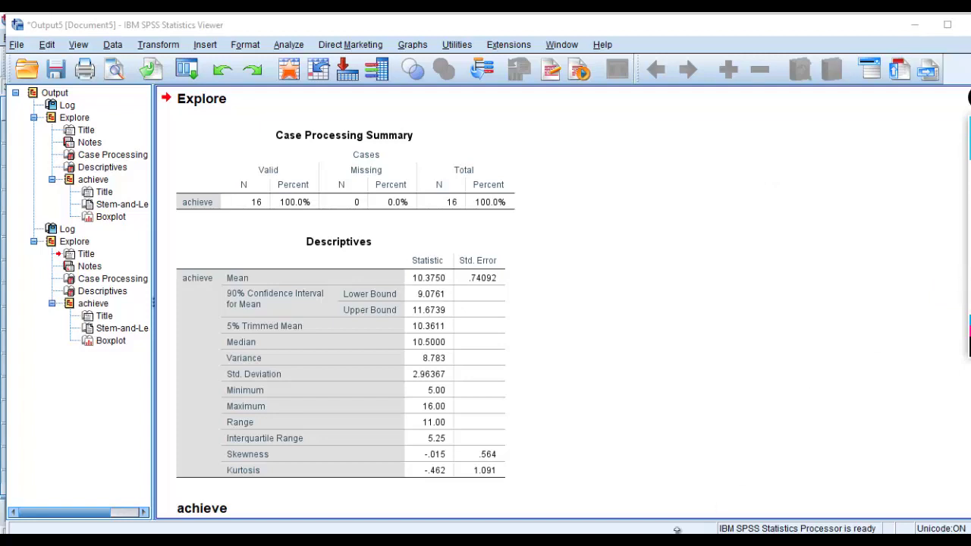
pyautogui.click(575, 188)
# Rerun Explore on the achieve variable with the confidence interval for the mean set to 99%.
pyautogui.click(290, 45)
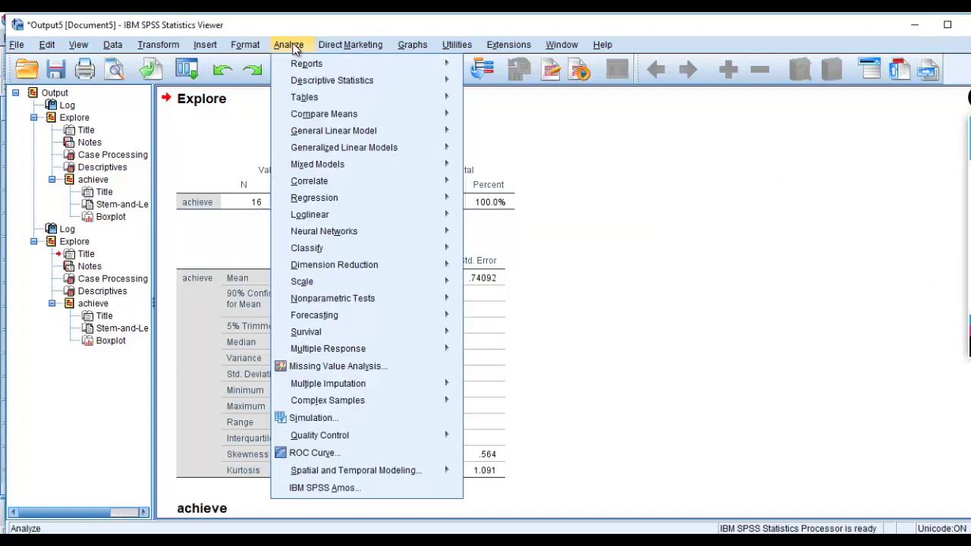
pyautogui.moveTo(326, 80)
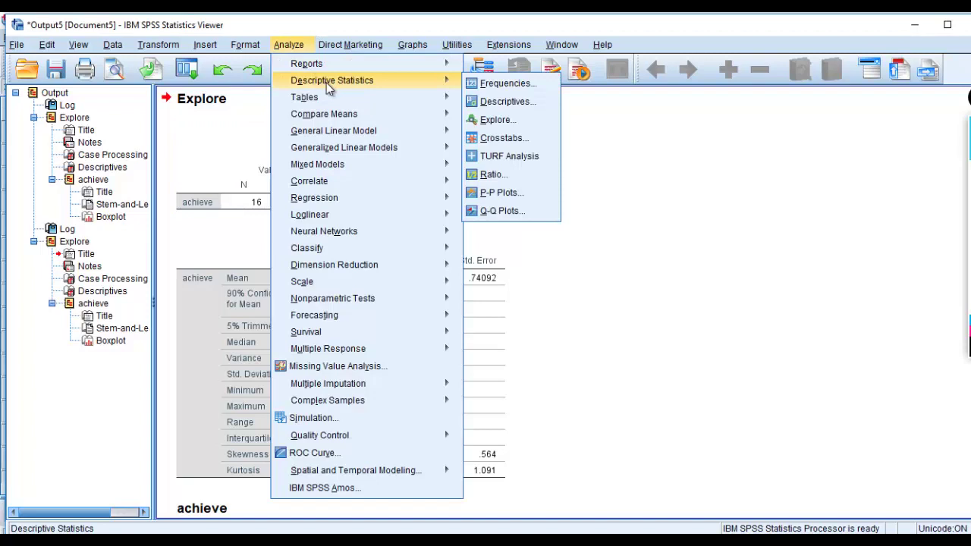
pyautogui.click(512, 119)
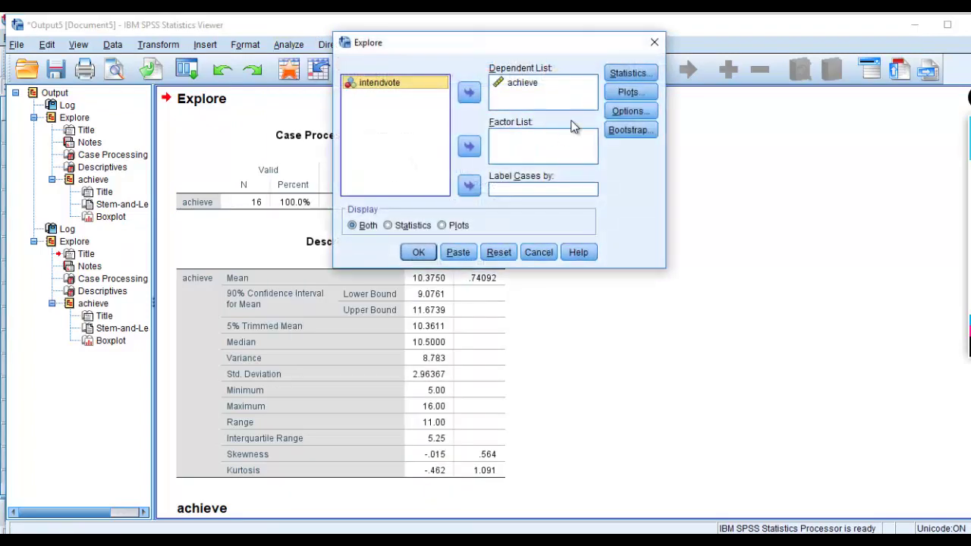
pyautogui.click(638, 72)
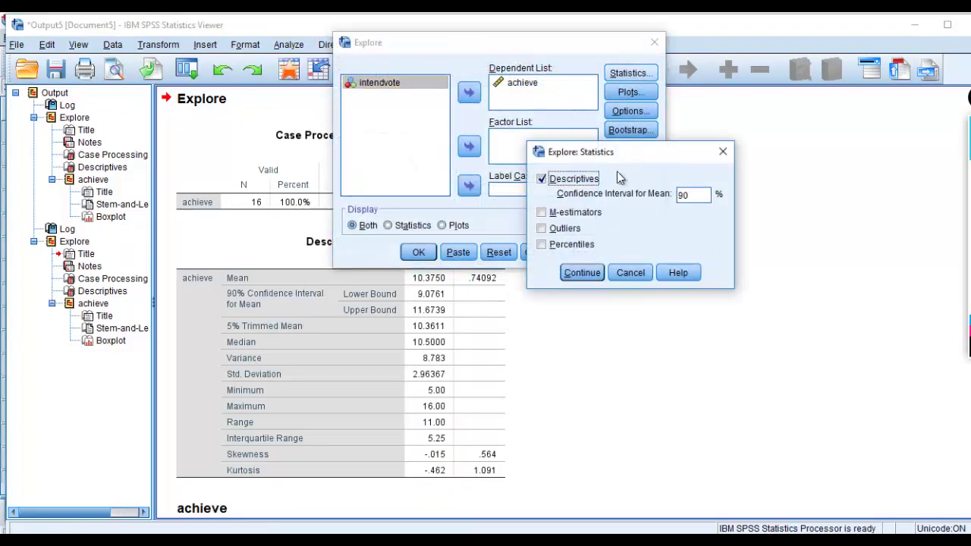
pyautogui.click(670, 196)
pyautogui.write('99')
pyautogui.click(597, 275)
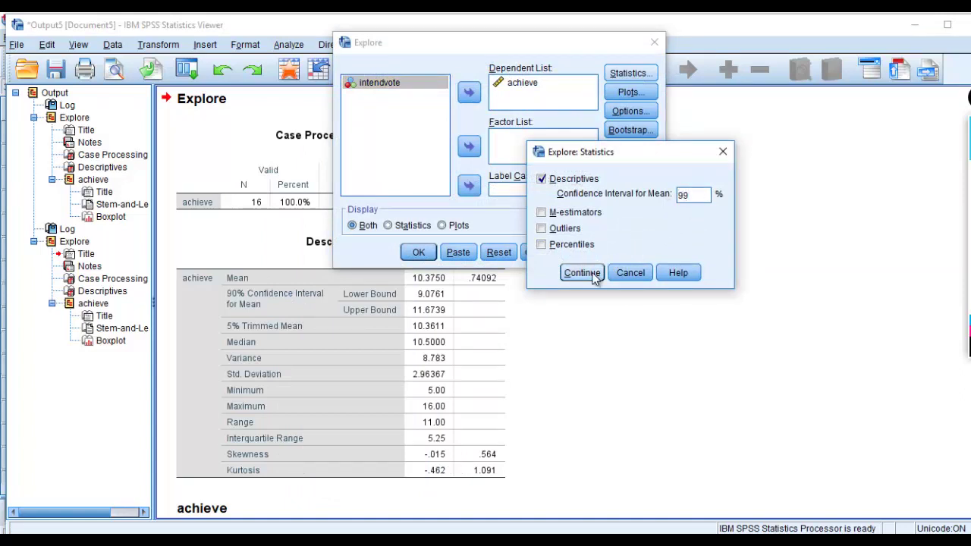
pyautogui.click(430, 252)
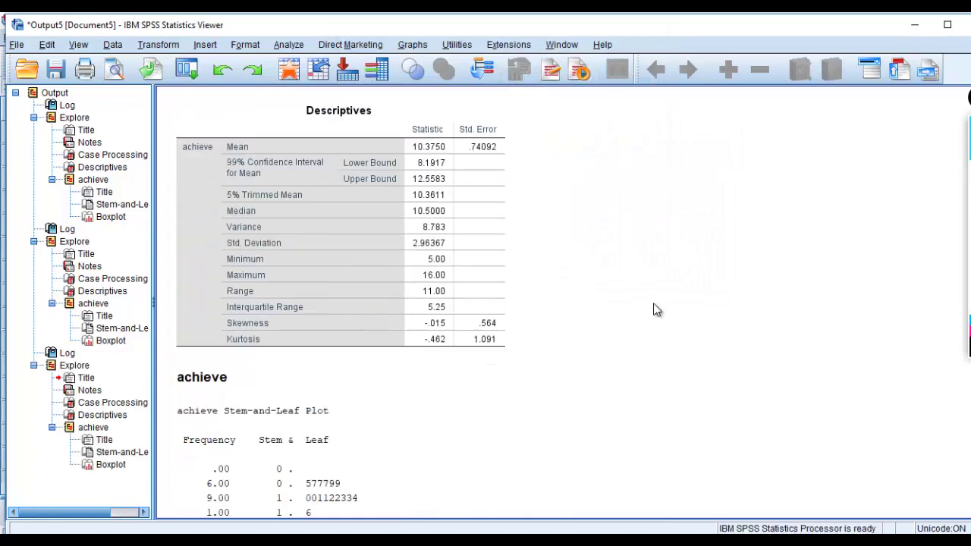
# Underline the mean and bracket the lower and upper 99% confidence interval bounds in the latest Descriptives table.
pyautogui.scroll(2, 657, 309)
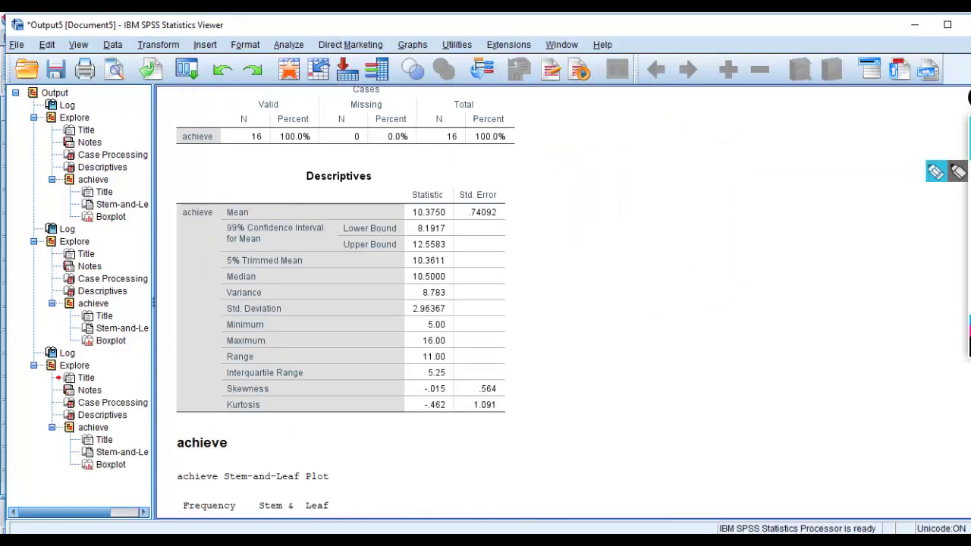
pyautogui.click(935, 172)
pyautogui.moveTo(414, 220)
pyautogui.mouseDown()
pyautogui.moveTo(446, 215)
pyautogui.moveTo(447, 245)
pyautogui.mouseUp()
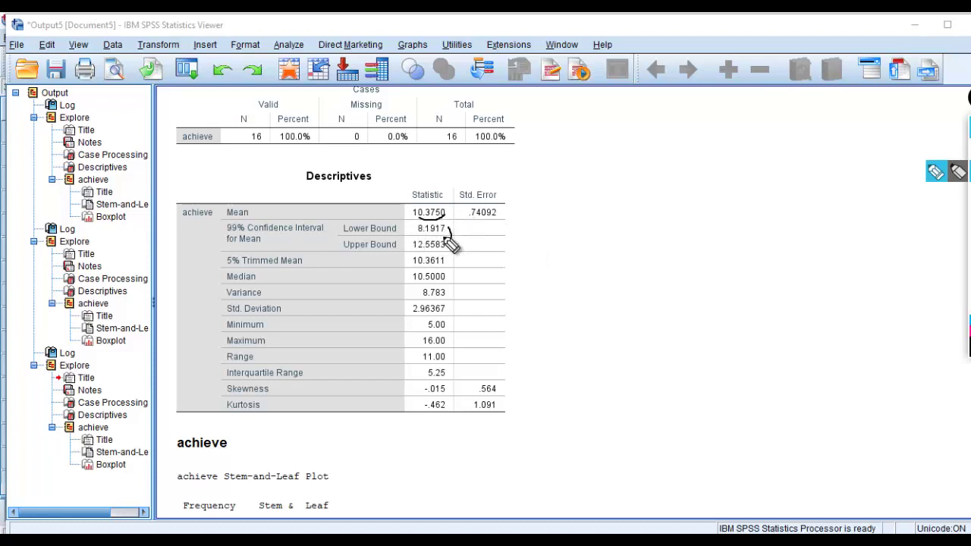
pyautogui.moveTo(448, 237); pyautogui.dragTo(446, 245)
pyautogui.moveTo(448, 228); pyautogui.dragTo(448, 245)
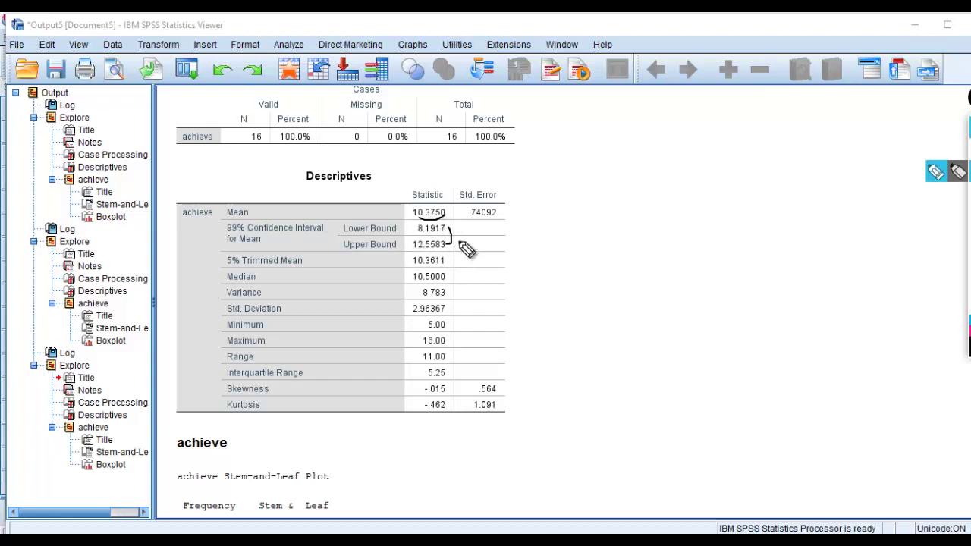